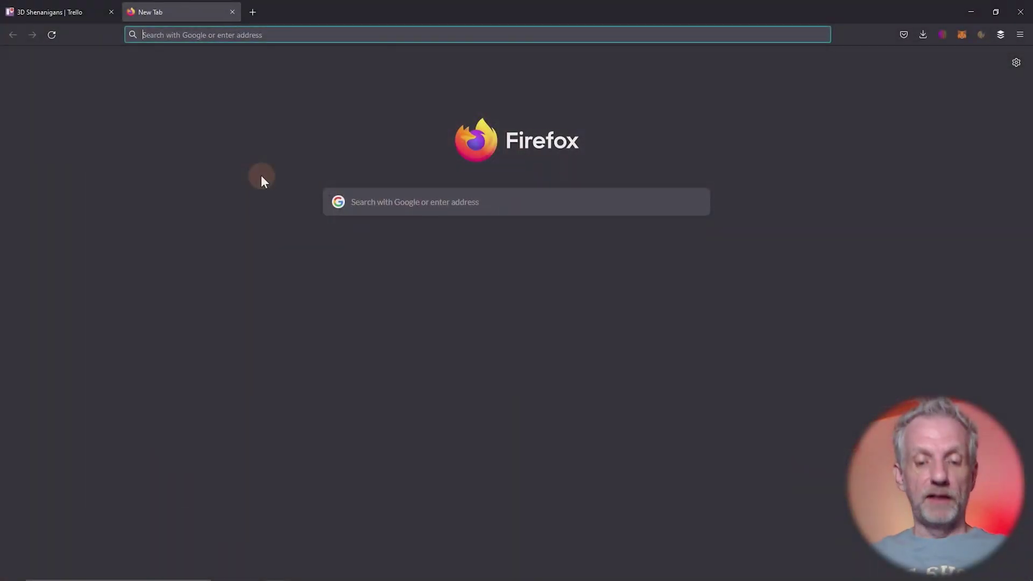
{"action": "type", "text": "google.com"}
- Search Google for 'wpguru dforce' and review the dForce video results
{"action": "key", "text": "Return"}
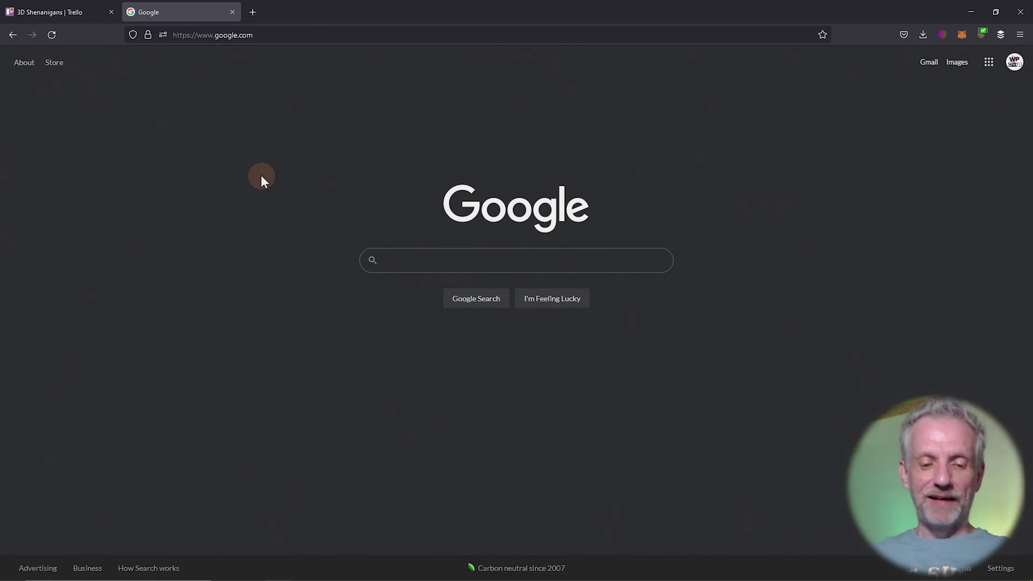
{"action": "type", "text": "wp"}
{"action": "key", "text": "Down"}
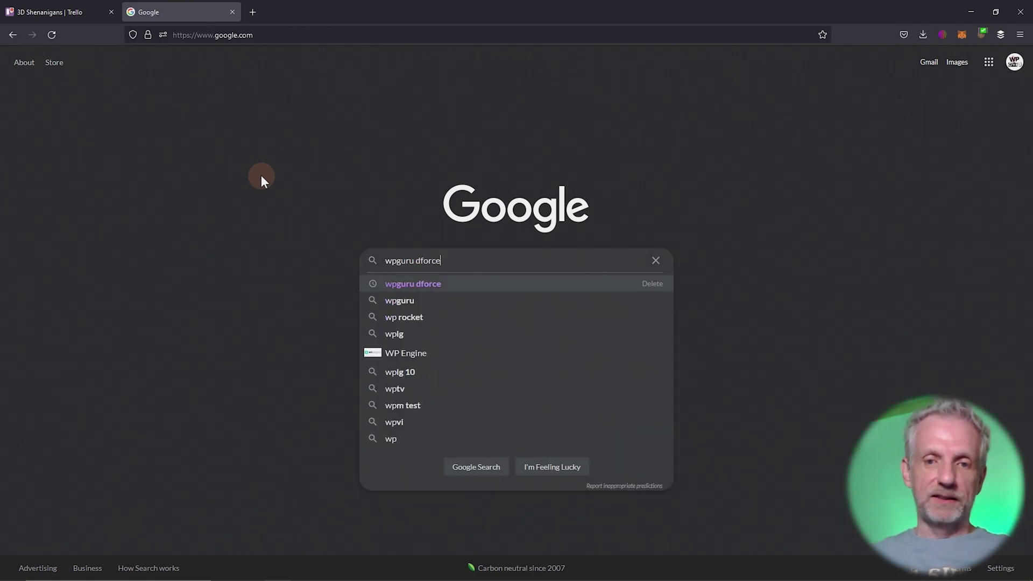
{"action": "key", "text": "Return"}
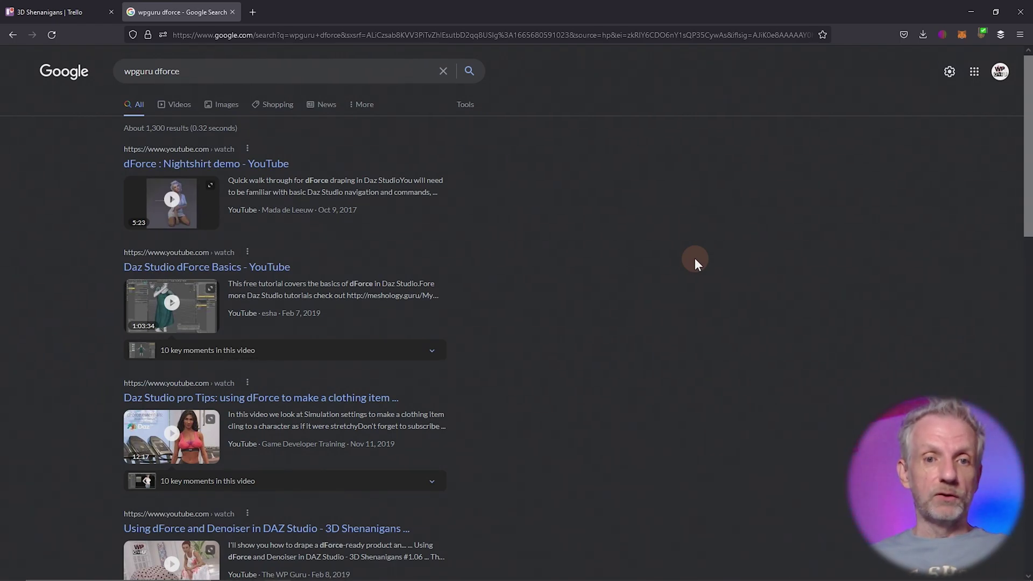
{"action": "scroll", "coordinate": [695, 258], "scroll_direction": "down", "scroll_amount": 4}
{"action": "scroll", "coordinate": [695, 257], "scroll_direction": "down", "scroll_amount": 1}
{"action": "scroll", "coordinate": [695, 258], "scroll_direction": "up", "scroll_amount": 2}
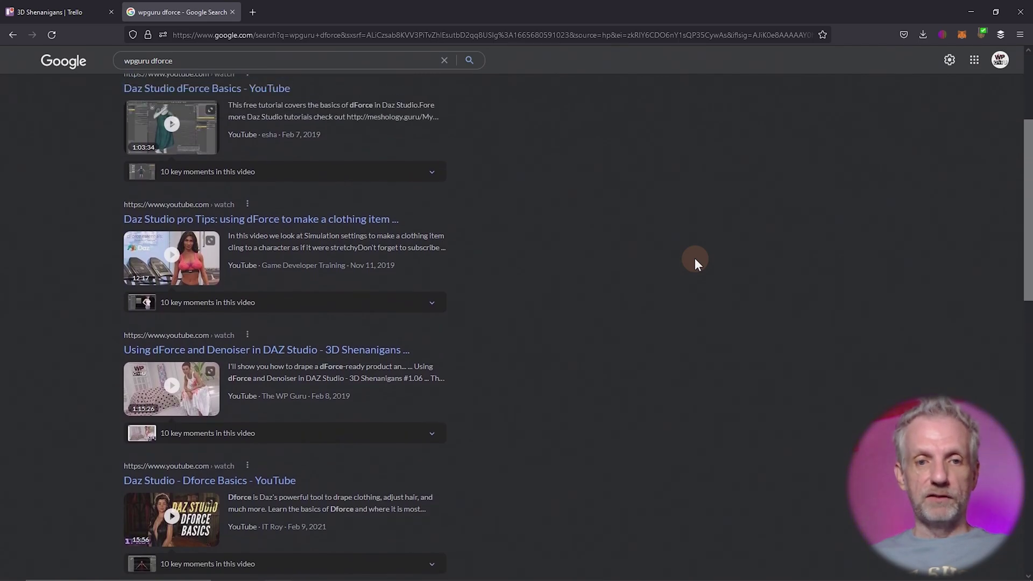
{"action": "scroll", "coordinate": [695, 258], "scroll_direction": "up", "scroll_amount": 3}
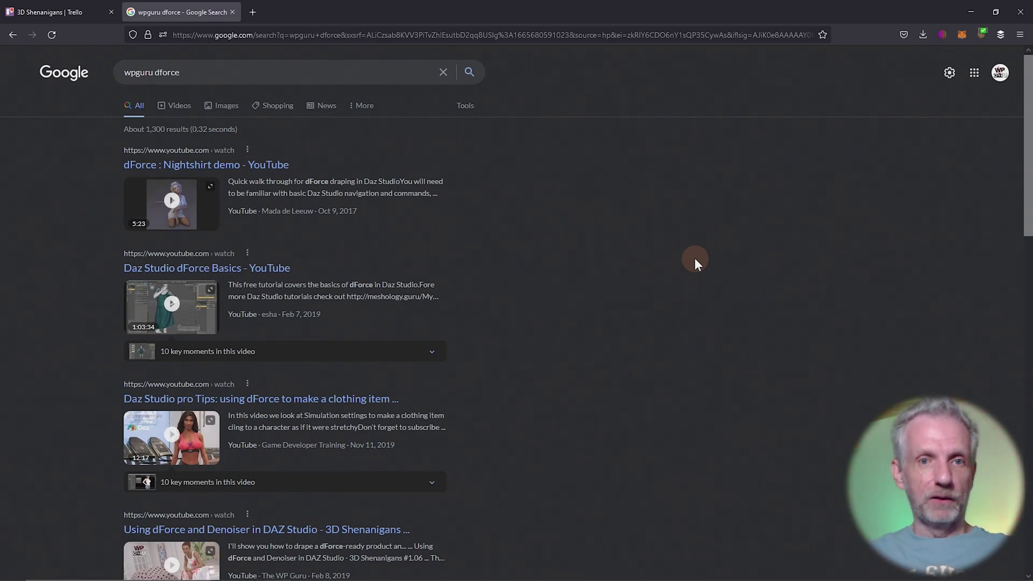
- Go to YouTube and rerun the 'wpguru dforce' search from history
{"action": "left_click", "coordinate": [580, 37]}
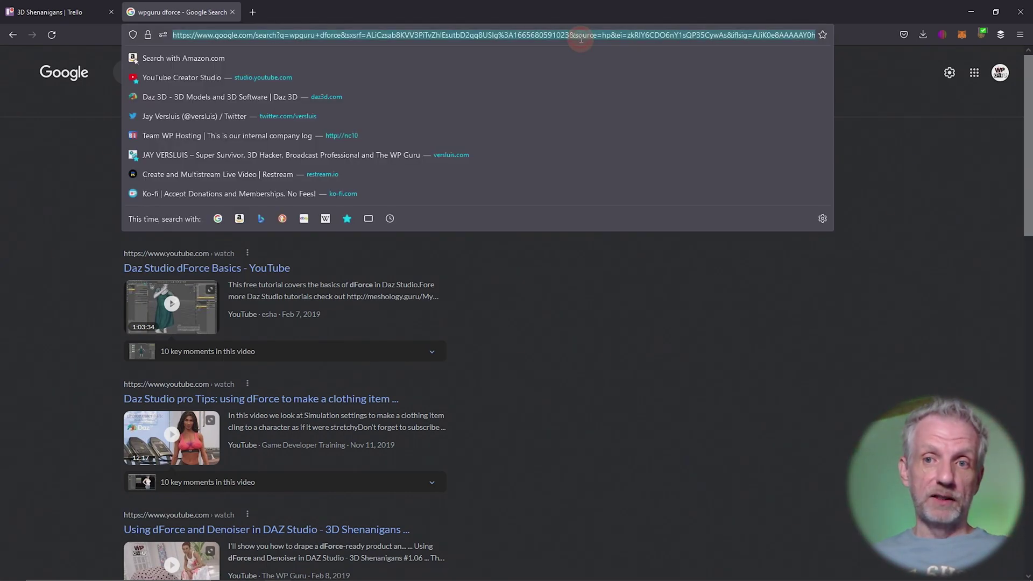
{"action": "type", "text": "youtube.com"}
{"action": "key", "text": "Return"}
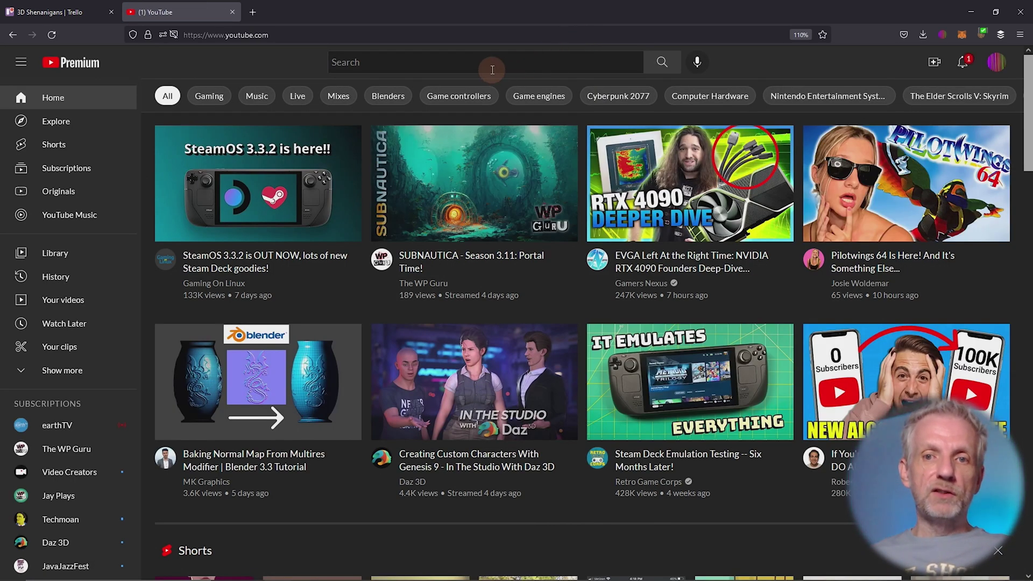
{"action": "left_click", "coordinate": [494, 65]}
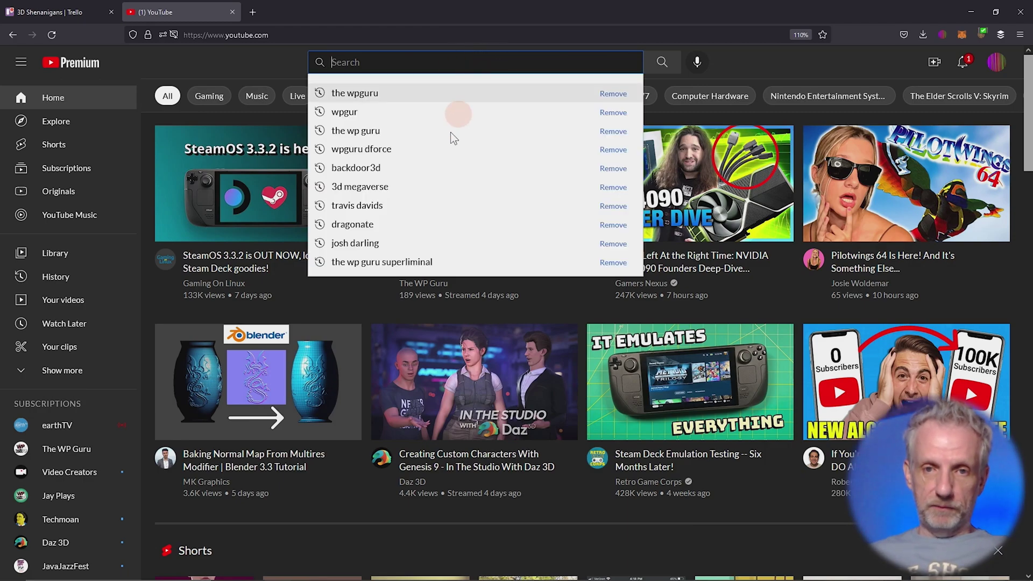
{"action": "left_click", "coordinate": [431, 153]}
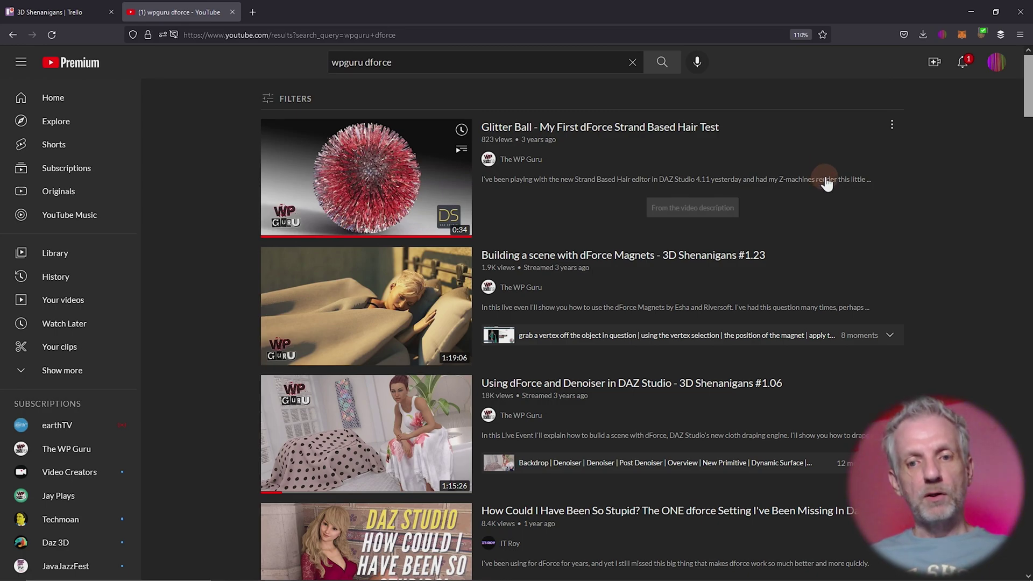
{"action": "scroll", "coordinate": [824, 176], "scroll_direction": "down", "scroll_amount": 5}
{"action": "scroll", "coordinate": [825, 187], "scroll_direction": "down", "scroll_amount": 1}
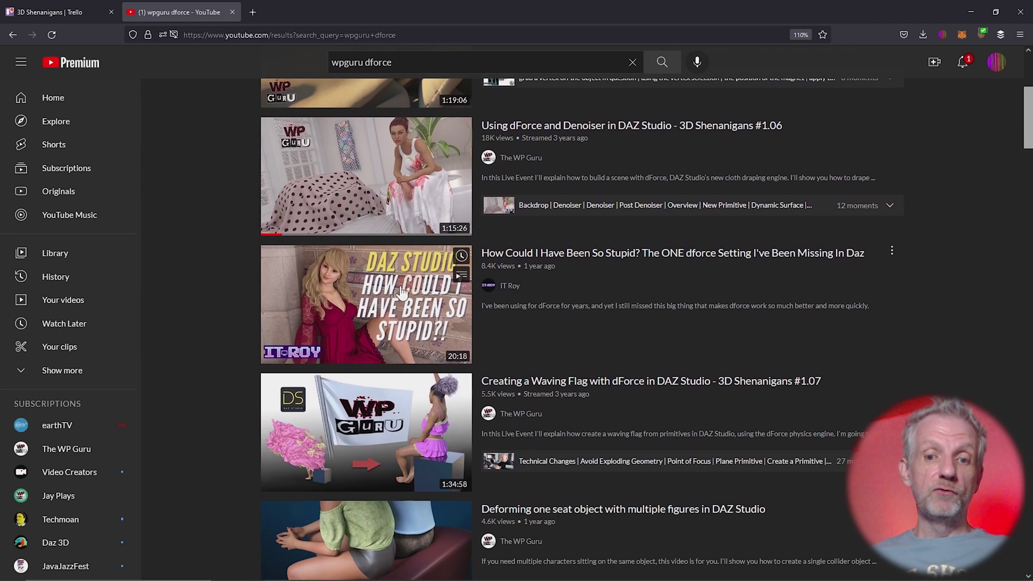
{"action": "scroll", "coordinate": [670, 299], "scroll_direction": "down", "scroll_amount": 4}
{"action": "scroll", "coordinate": [672, 306], "scroll_direction": "down", "scroll_amount": 4}
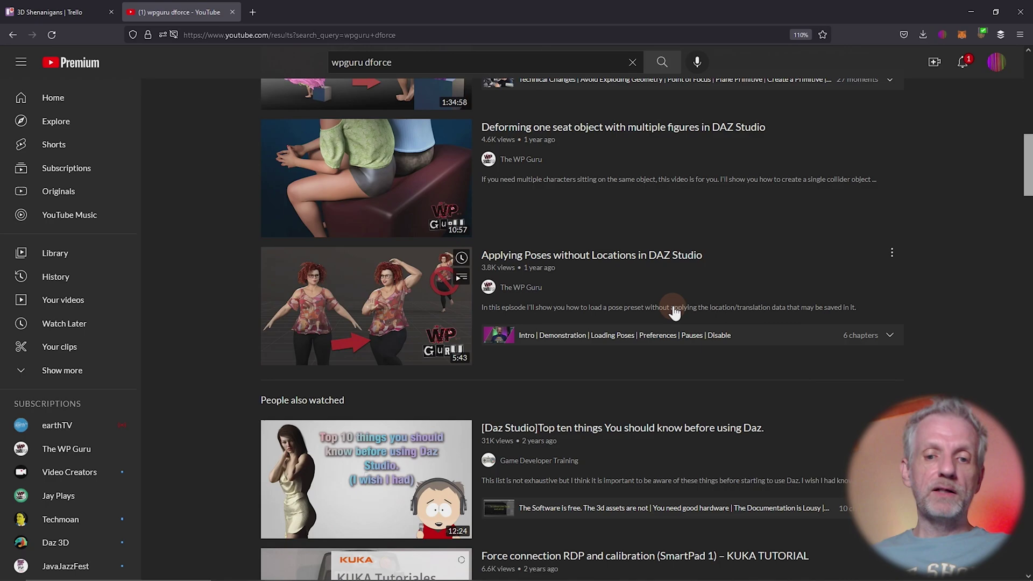
{"action": "scroll", "coordinate": [672, 306], "scroll_direction": "down", "scroll_amount": 4}
{"action": "scroll", "coordinate": [672, 307], "scroll_direction": "down", "scroll_amount": 3}
{"action": "scroll", "coordinate": [672, 307], "scroll_direction": "down", "scroll_amount": 2}
{"action": "scroll", "coordinate": [674, 311], "scroll_direction": "up", "scroll_amount": 5}
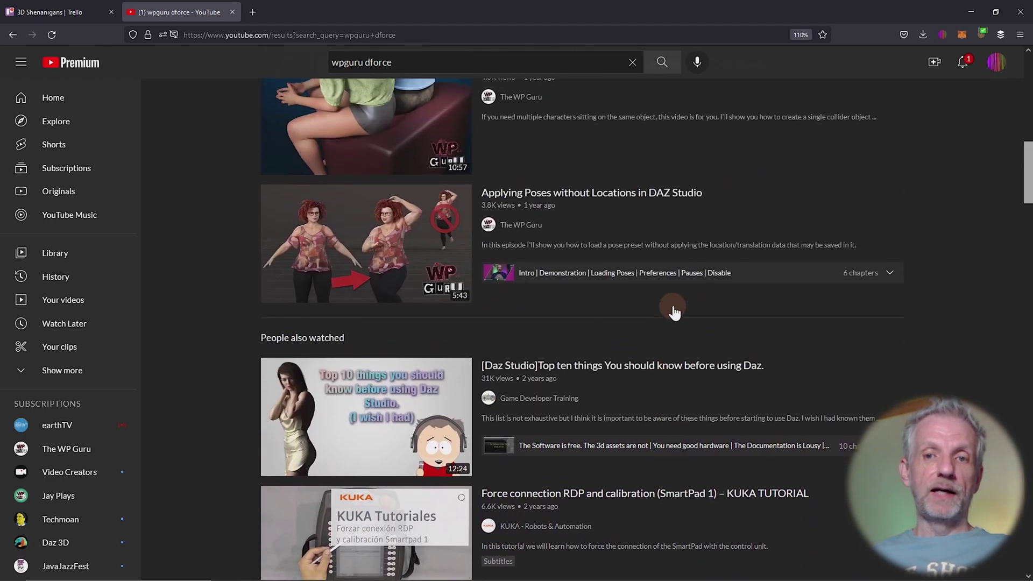
{"action": "scroll", "coordinate": [674, 311], "scroll_direction": "up", "scroll_amount": 5}
{"action": "scroll", "coordinate": [674, 311], "scroll_direction": "up", "scroll_amount": 5}
{"action": "scroll", "coordinate": [674, 311], "scroll_direction": "up", "scroll_amount": 1}
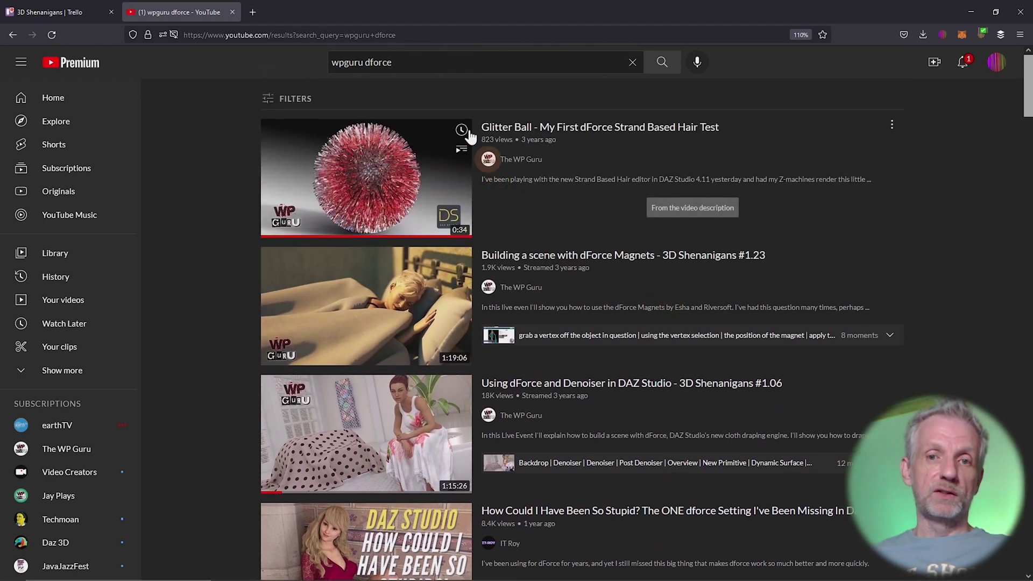
- Find and open The WP Guru channel, then start a channel-only search for 'dforce'
{"action": "left_click", "coordinate": [416, 61]}
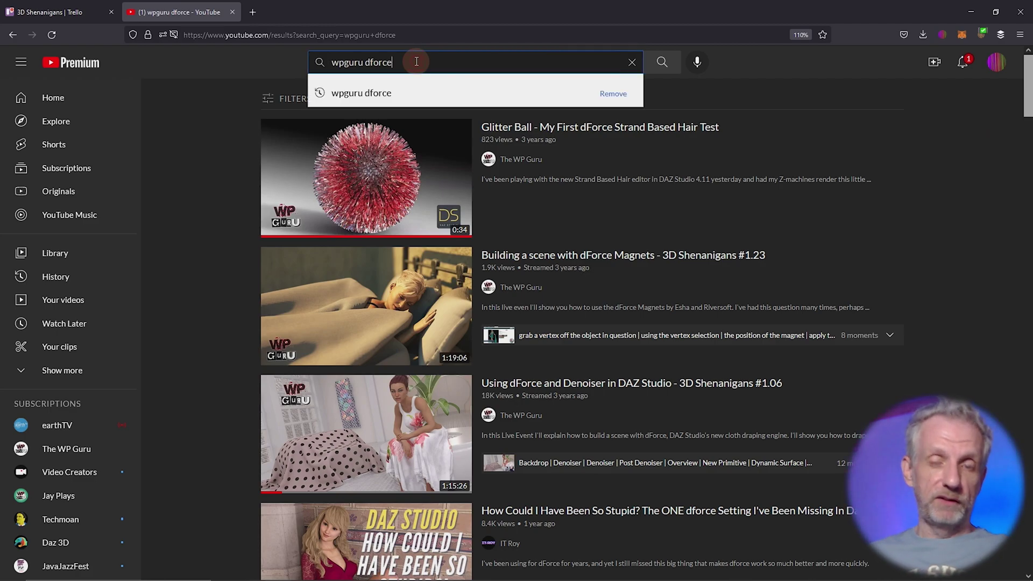
{"action": "key", "text": "BackSpace"}
{"action": "key", "text": "BackSpace"}
{"action": "key", "text": "BackSpace"}
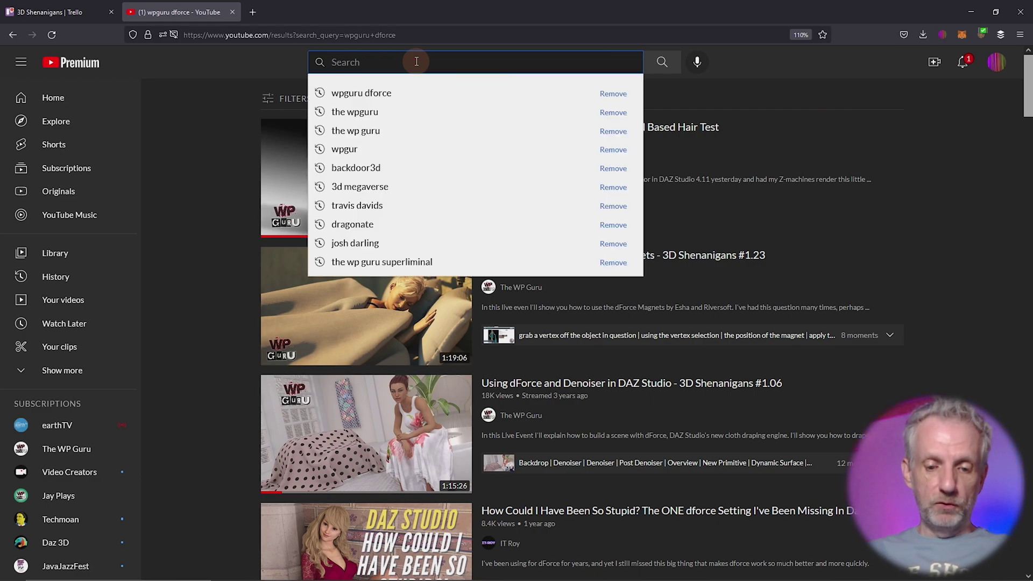
{"action": "type", "text": "th"}
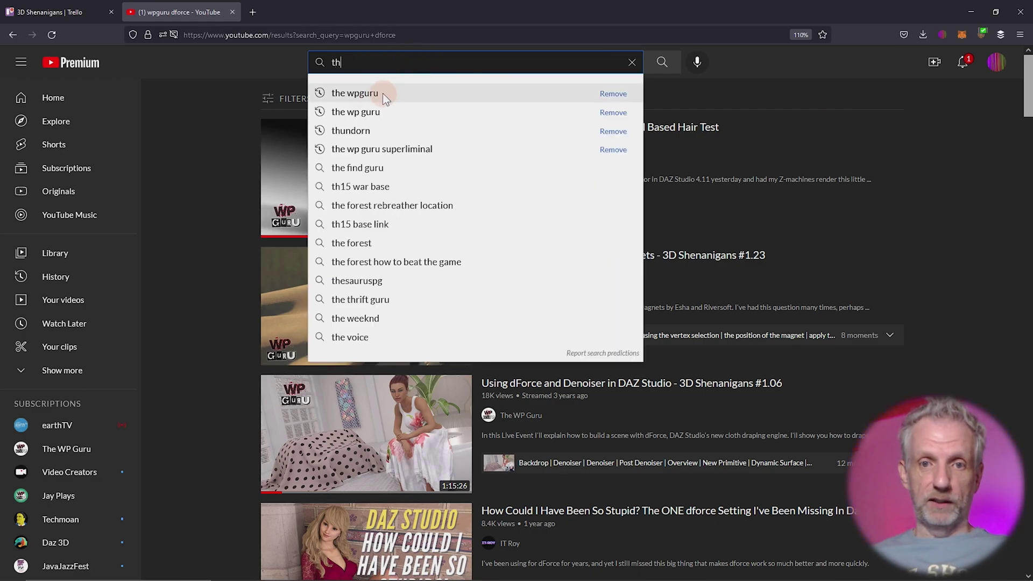
{"action": "left_click", "coordinate": [383, 97]}
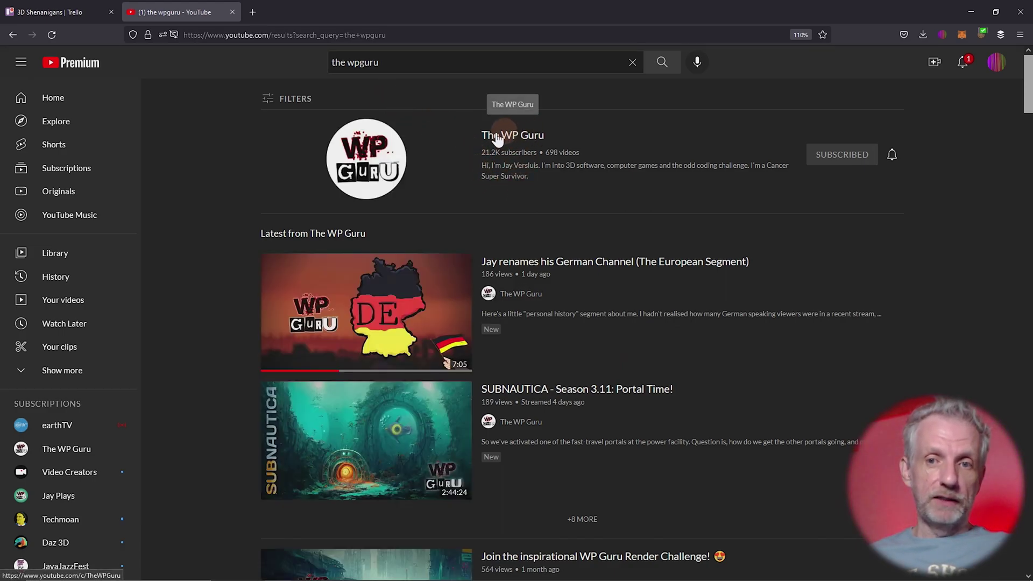
{"action": "left_click", "coordinate": [514, 142]}
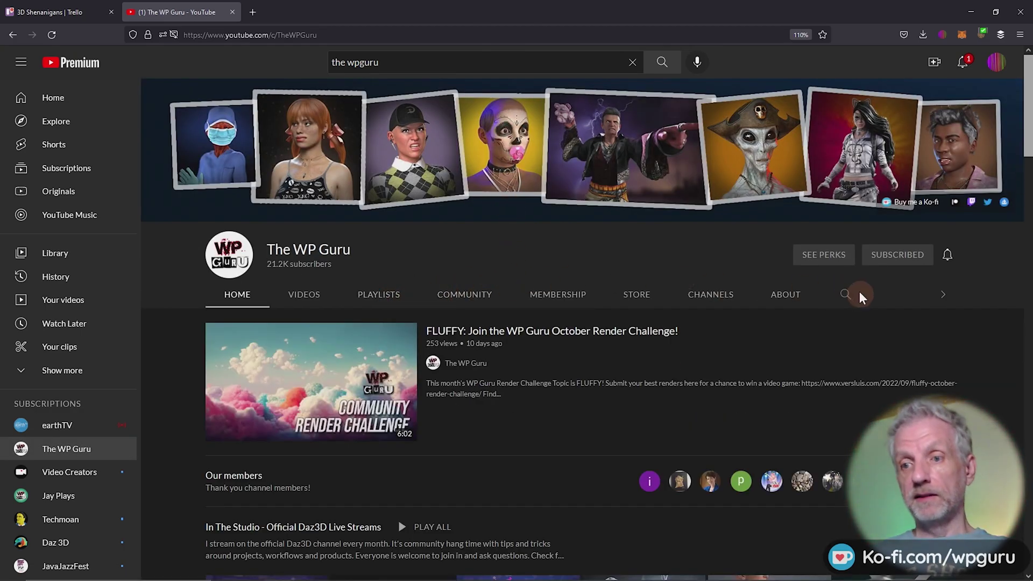
{"action": "left_click", "coordinate": [845, 295]}
{"action": "type", "text": "dforce"}
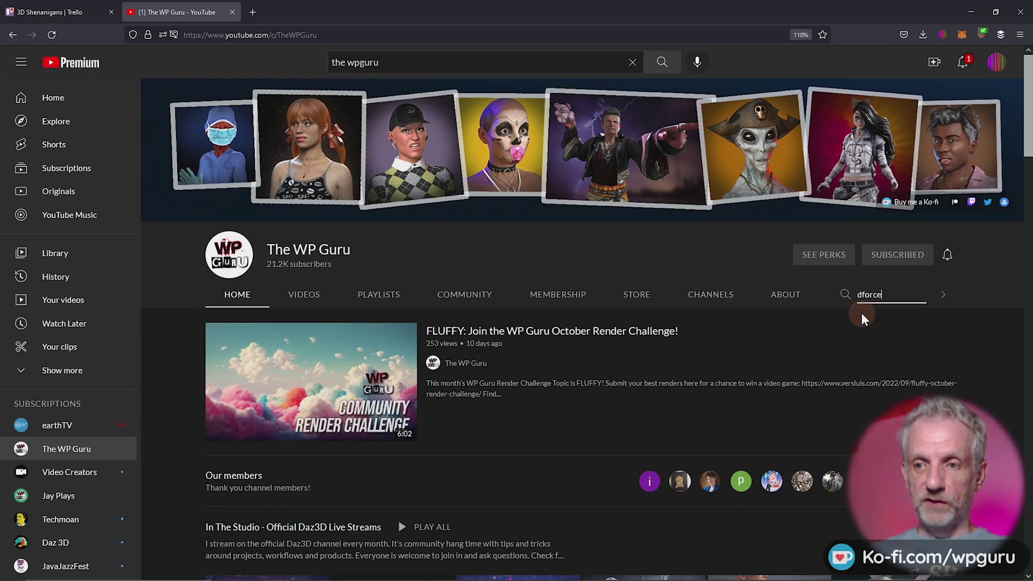
- Run the channel search for 'dforce', browse the videos, then clear the term
{"action": "key", "text": "Return"}
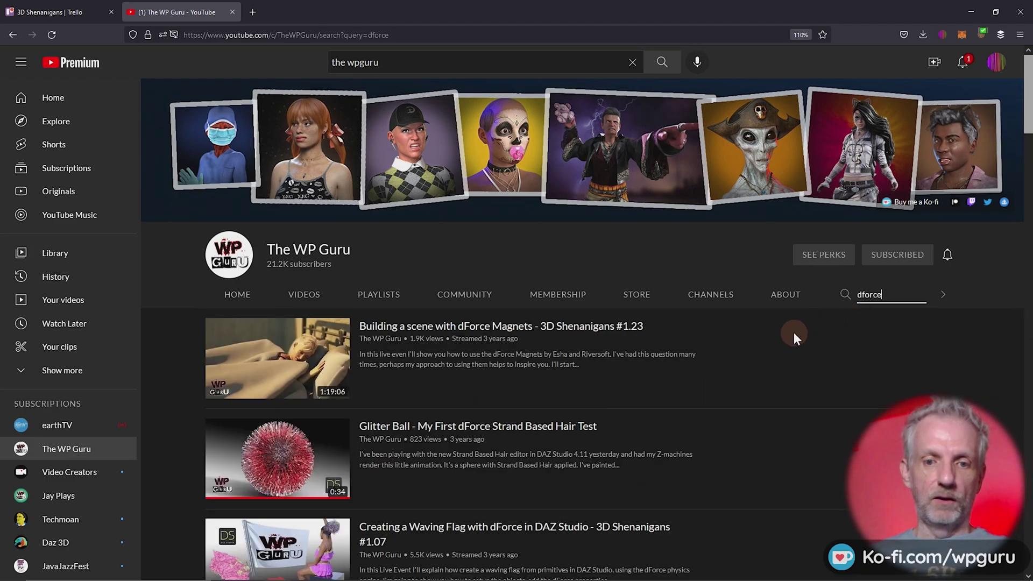
{"action": "scroll", "coordinate": [794, 332], "scroll_direction": "down", "scroll_amount": 3}
{"action": "scroll", "coordinate": [793, 331], "scroll_direction": "down", "scroll_amount": 3}
{"action": "scroll", "coordinate": [794, 331], "scroll_direction": "down", "scroll_amount": 3}
{"action": "scroll", "coordinate": [794, 332], "scroll_direction": "down", "scroll_amount": 3}
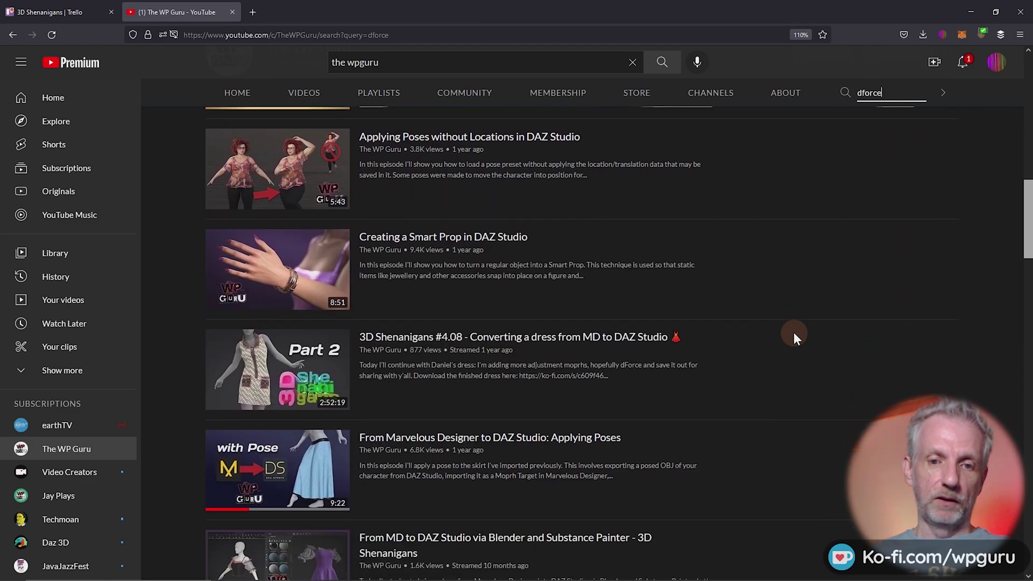
{"action": "scroll", "coordinate": [794, 338], "scroll_direction": "down", "scroll_amount": 2}
{"action": "scroll", "coordinate": [794, 337], "scroll_direction": "down", "scroll_amount": 2}
{"action": "scroll", "coordinate": [794, 338], "scroll_direction": "down", "scroll_amount": 3}
{"action": "scroll", "coordinate": [794, 338], "scroll_direction": "down", "scroll_amount": 2}
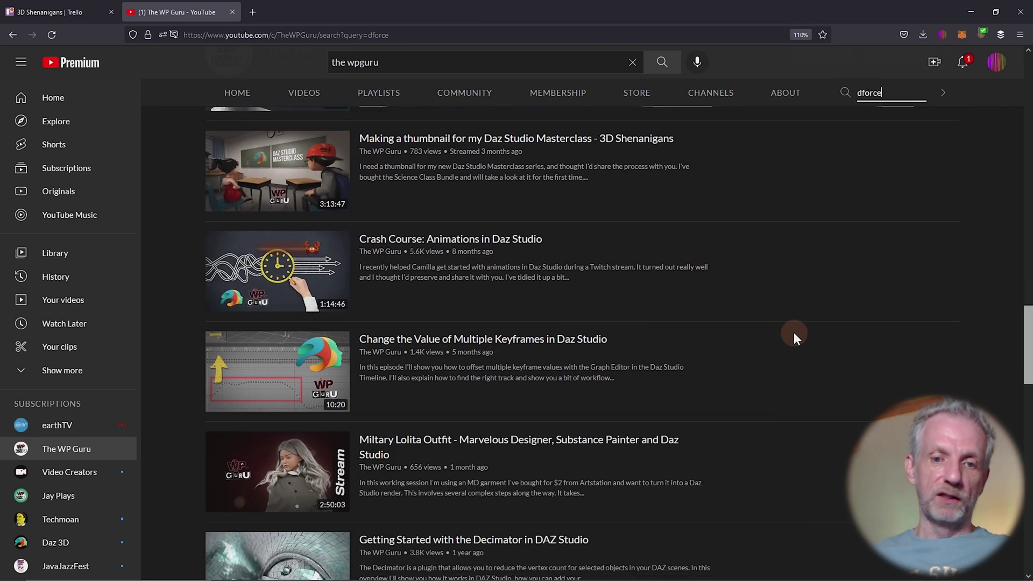
{"action": "scroll", "coordinate": [794, 334], "scroll_direction": "down", "scroll_amount": 2}
{"action": "scroll", "coordinate": [793, 334], "scroll_direction": "down", "scroll_amount": 2}
{"action": "scroll", "coordinate": [794, 335], "scroll_direction": "up", "scroll_amount": 6}
{"action": "scroll", "coordinate": [794, 334], "scroll_direction": "up", "scroll_amount": 8}
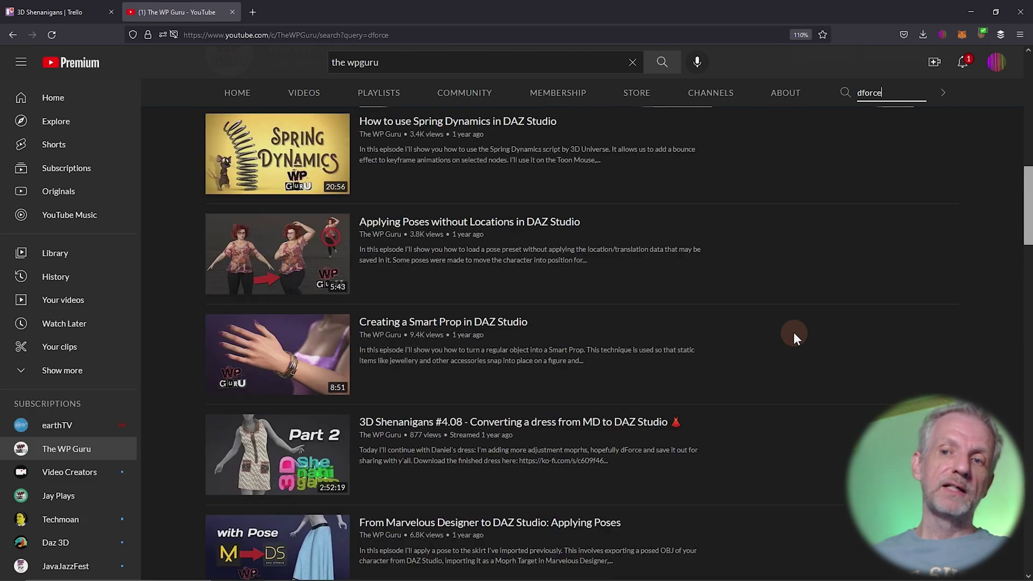
{"action": "scroll", "coordinate": [794, 338], "scroll_direction": "up", "scroll_amount": 5}
{"action": "scroll", "coordinate": [788, 372], "scroll_direction": "down", "scroll_amount": 2}
{"action": "scroll", "coordinate": [787, 365], "scroll_direction": "up", "scroll_amount": 2}
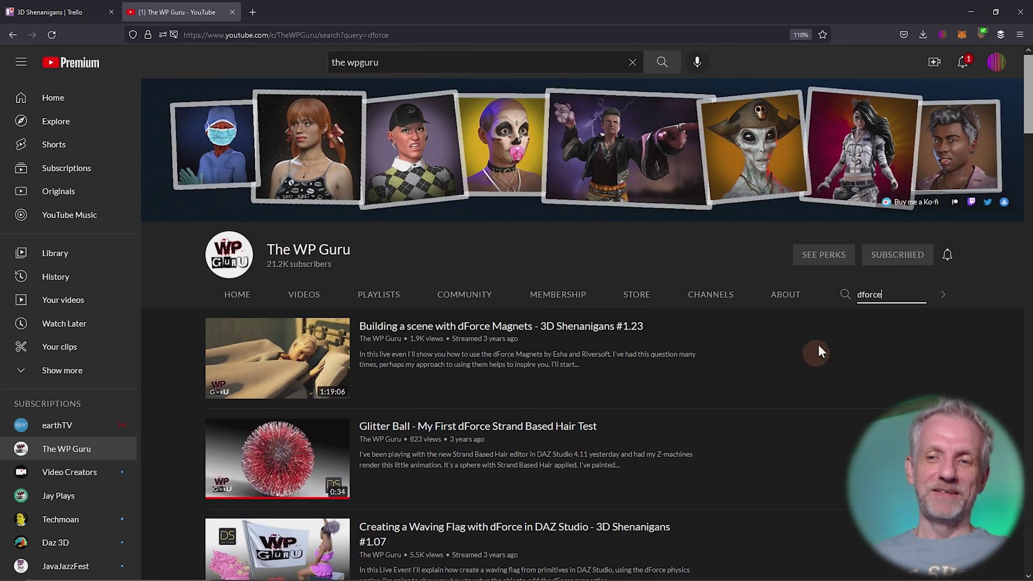
{"action": "double_click", "coordinate": [889, 292]}
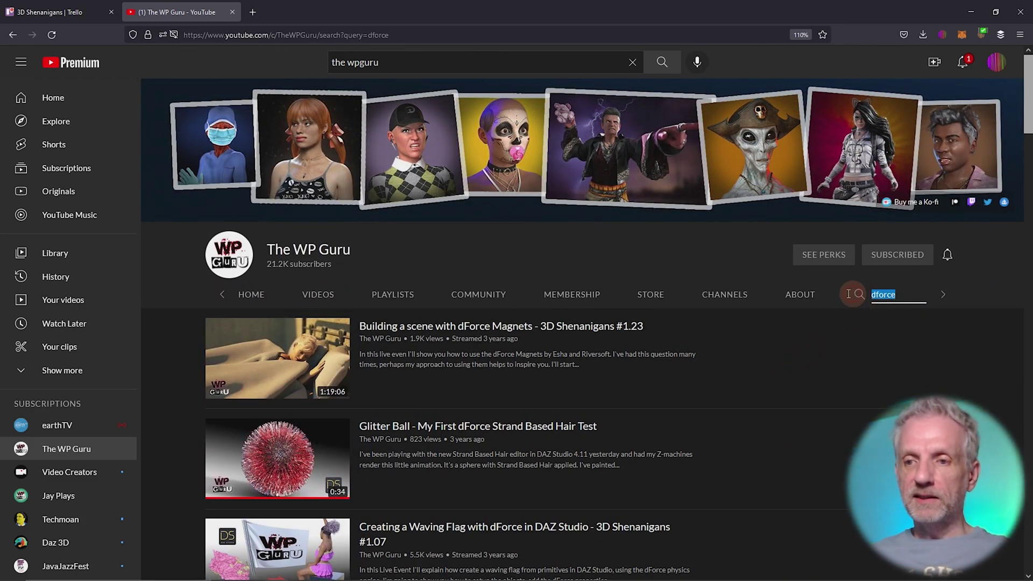
{"action": "key", "text": "BackSpace"}
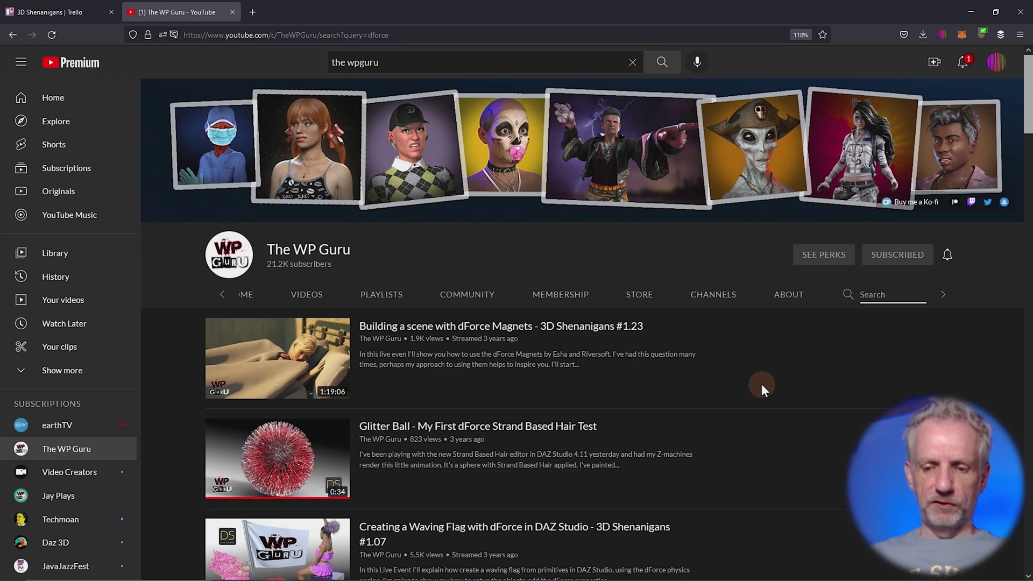
- Zoom the page in and out, view the About description, then return to HOME
{"action": "key", "text": "ctrl+plus"}
{"action": "key", "text": "ctrl+plus"}
{"action": "key", "text": "ctrl+plus"}
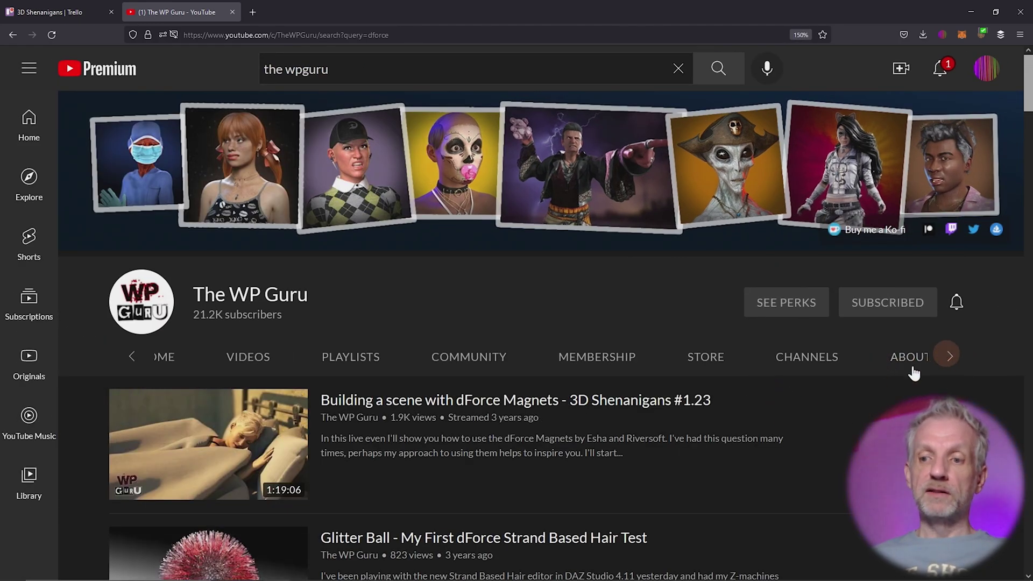
{"action": "left_click", "coordinate": [134, 364]}
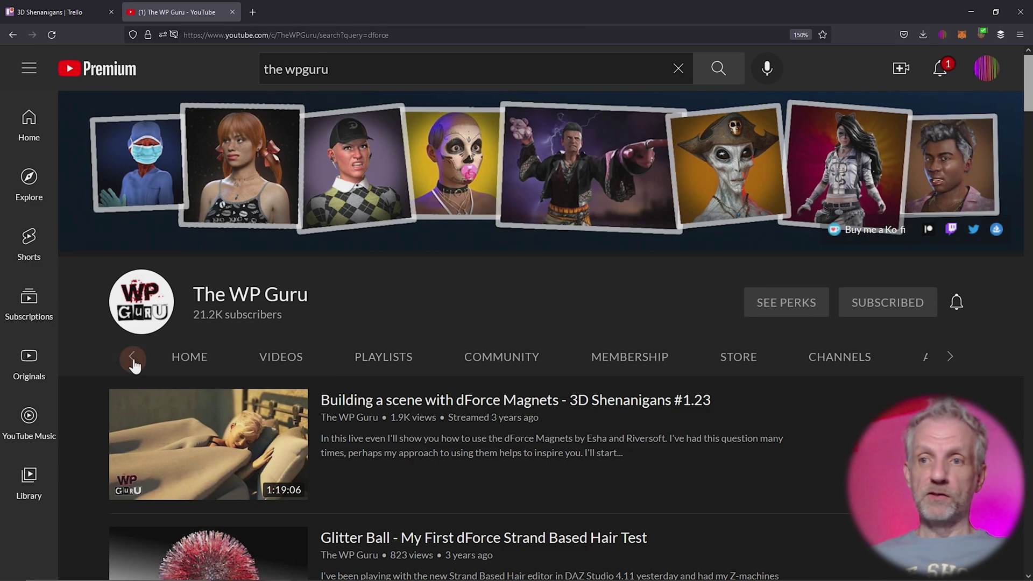
{"action": "left_click", "coordinate": [134, 363]}
{"action": "mouse_move", "coordinate": [634, 433]}
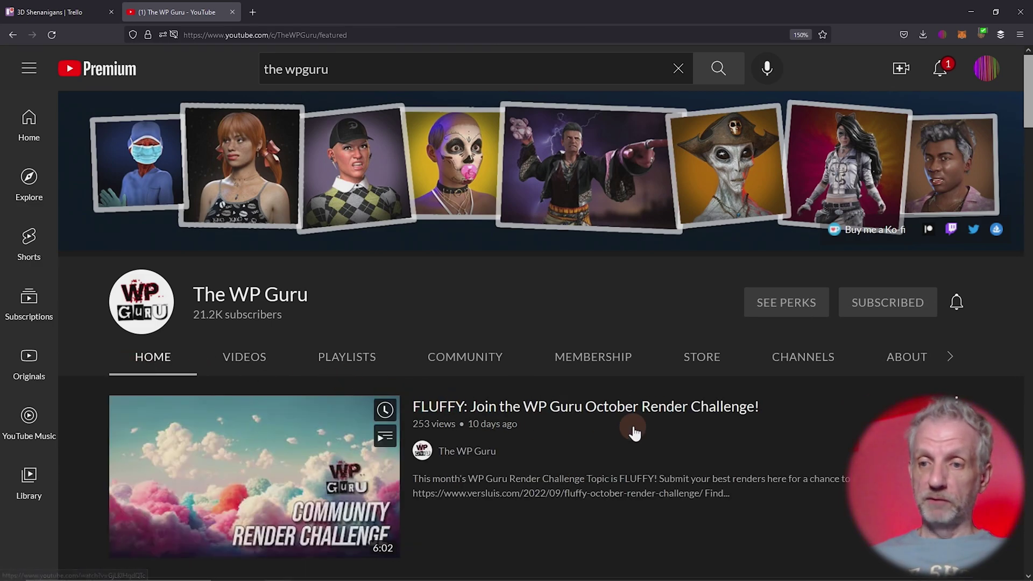
{"action": "key", "text": "ctrl+minus"}
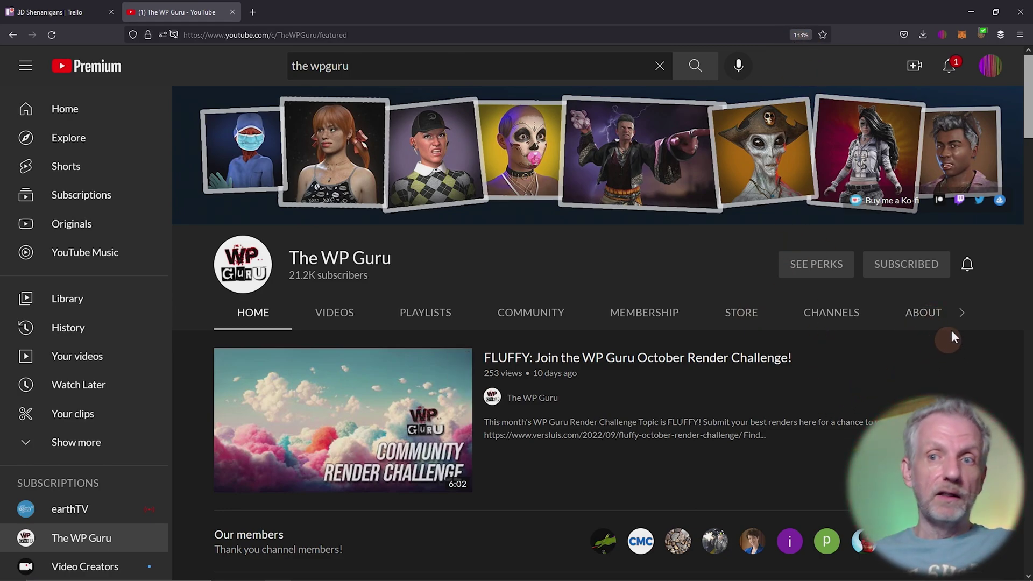
{"action": "left_click", "coordinate": [962, 314]}
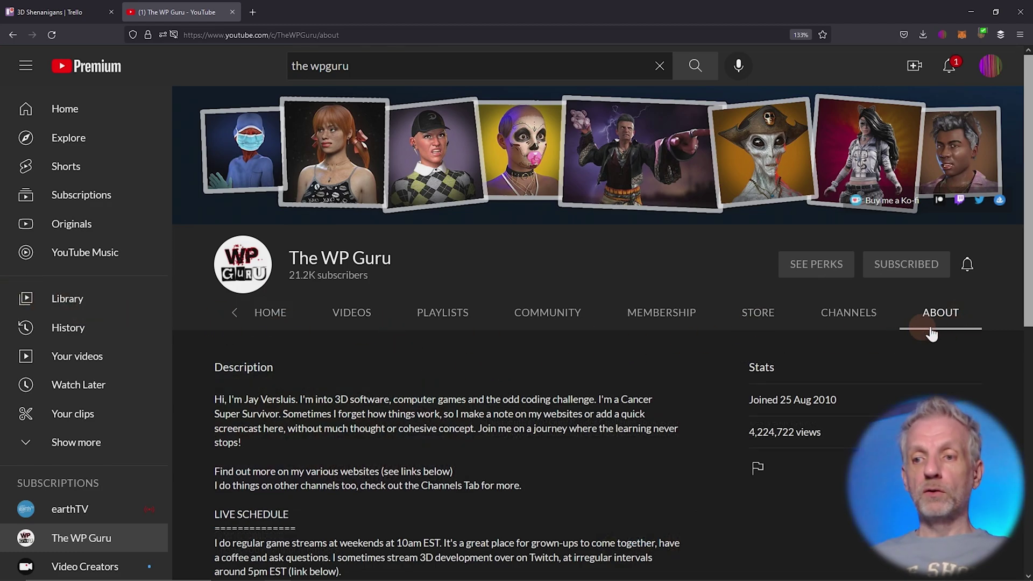
{"action": "left_click", "coordinate": [277, 317]}
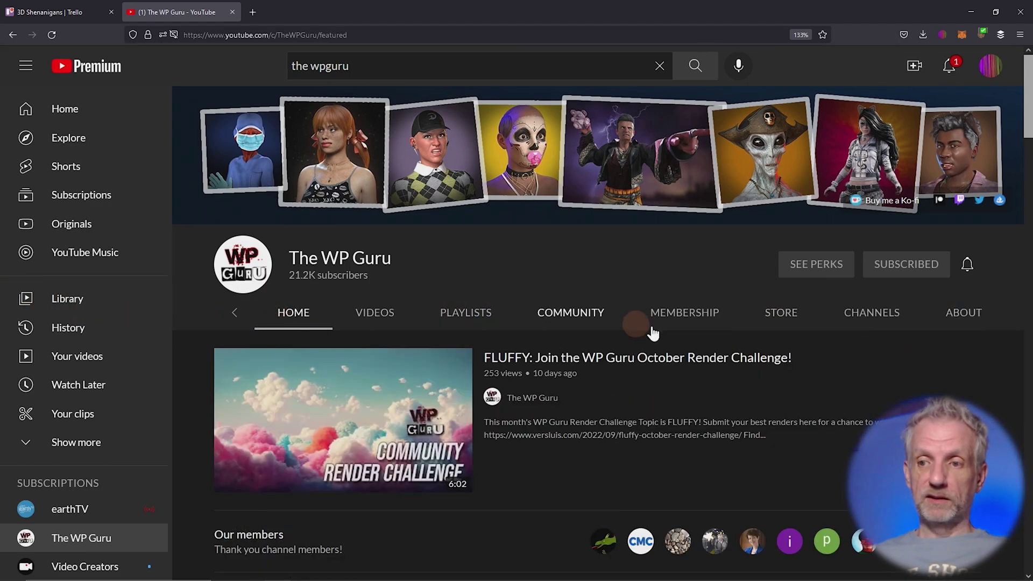
- Scroll the channel tab bar to show the magnifier search icon, then zoom out
{"action": "left_click", "coordinate": [234, 315]}
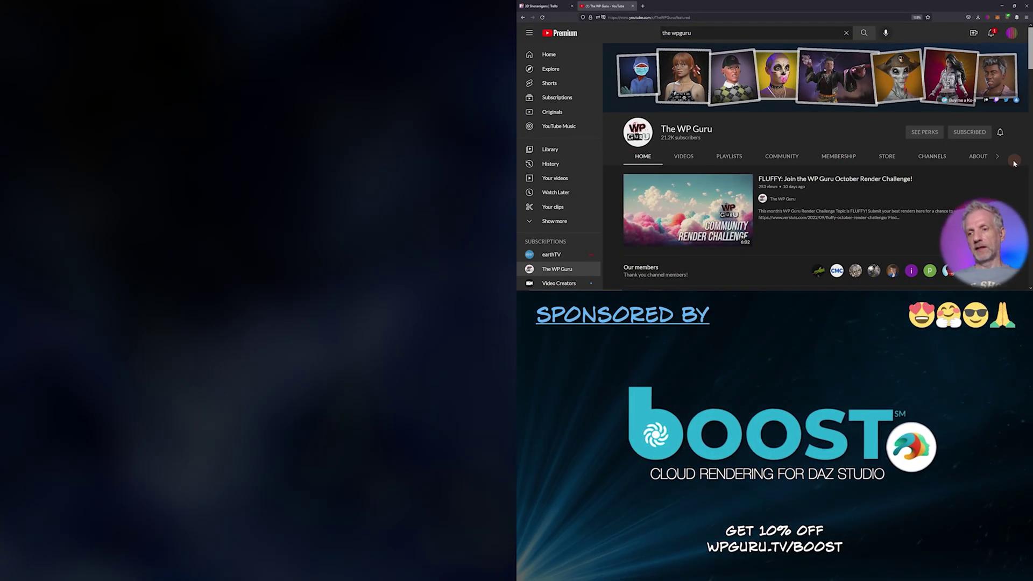
{"action": "left_click", "coordinate": [962, 315]}
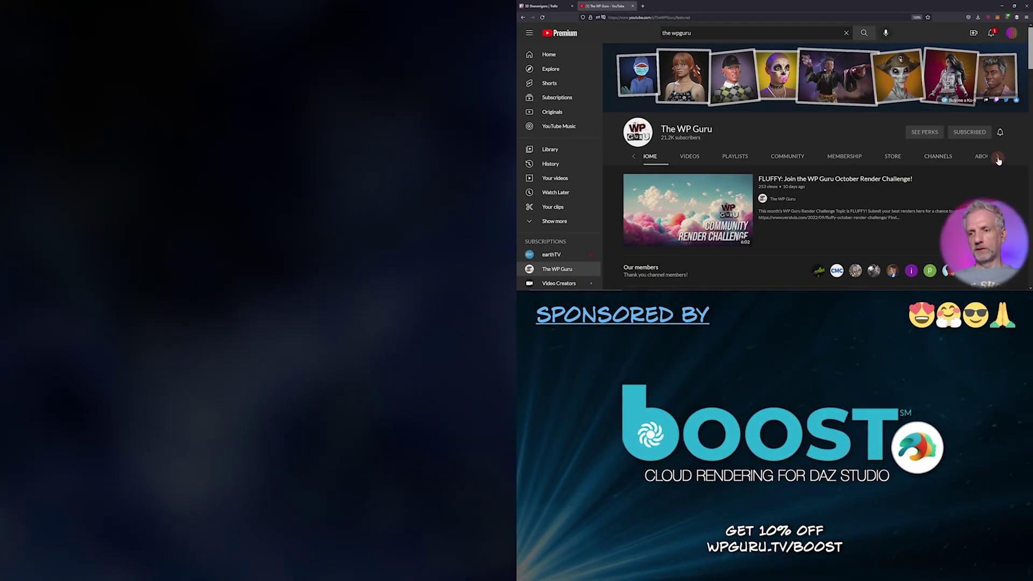
{"action": "left_click", "coordinate": [999, 158]}
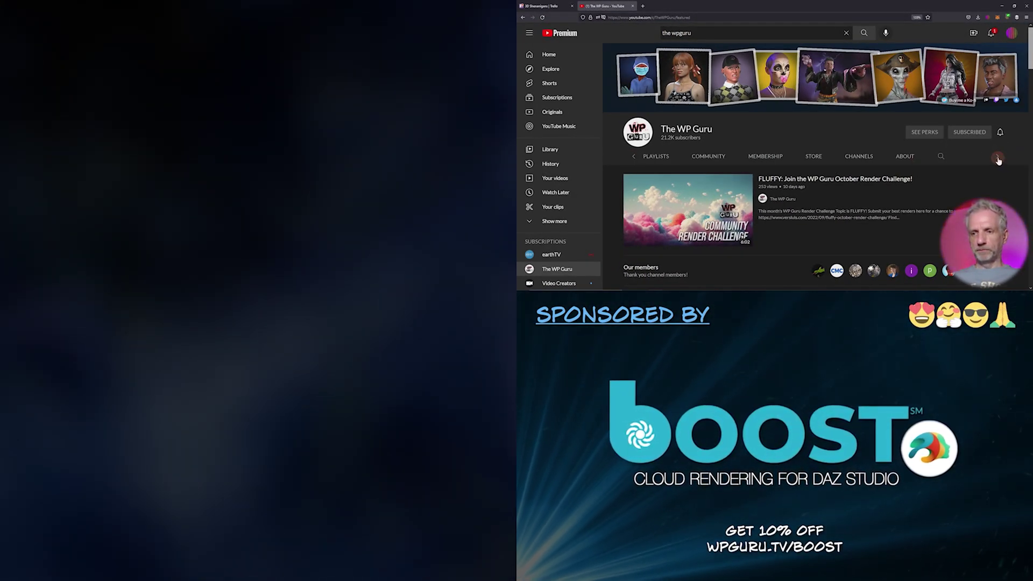
{"action": "key", "text": "ctrl+minus"}
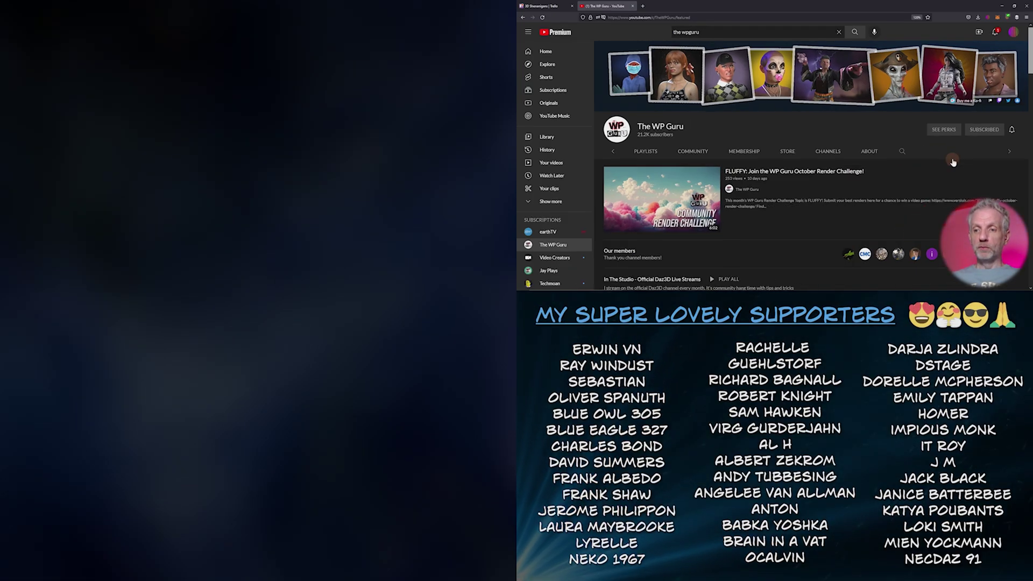